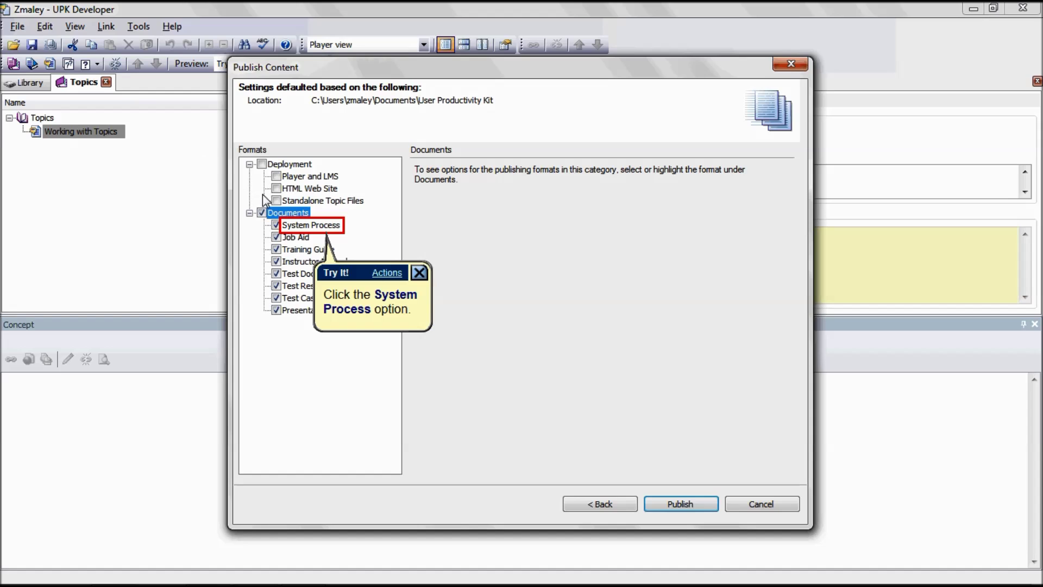
# - Set the System Process text mode to See It! / Try It! and screenshots to Topic settings
pyautogui.click(306, 227)
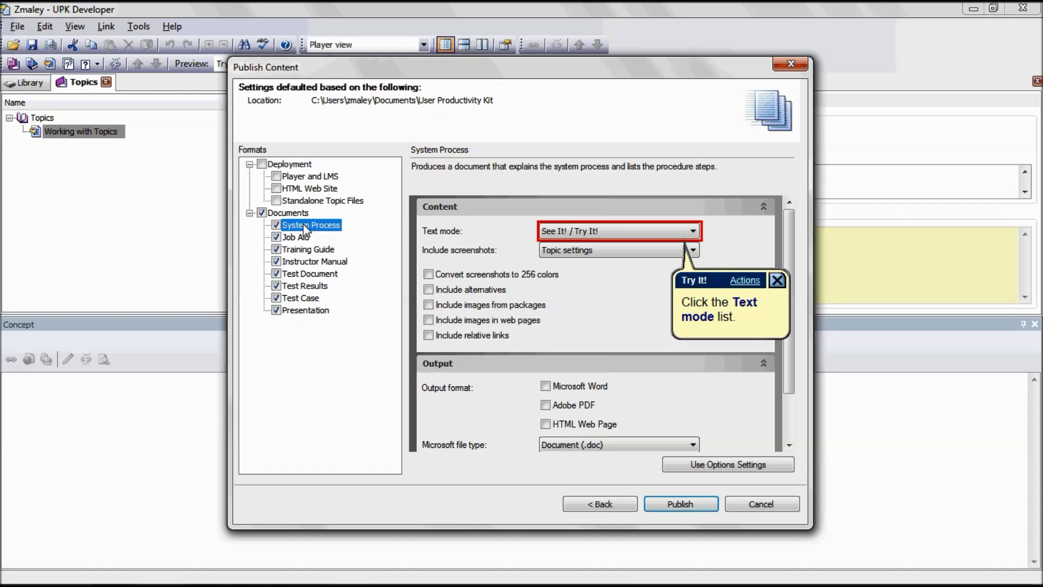
pyautogui.click(601, 229)
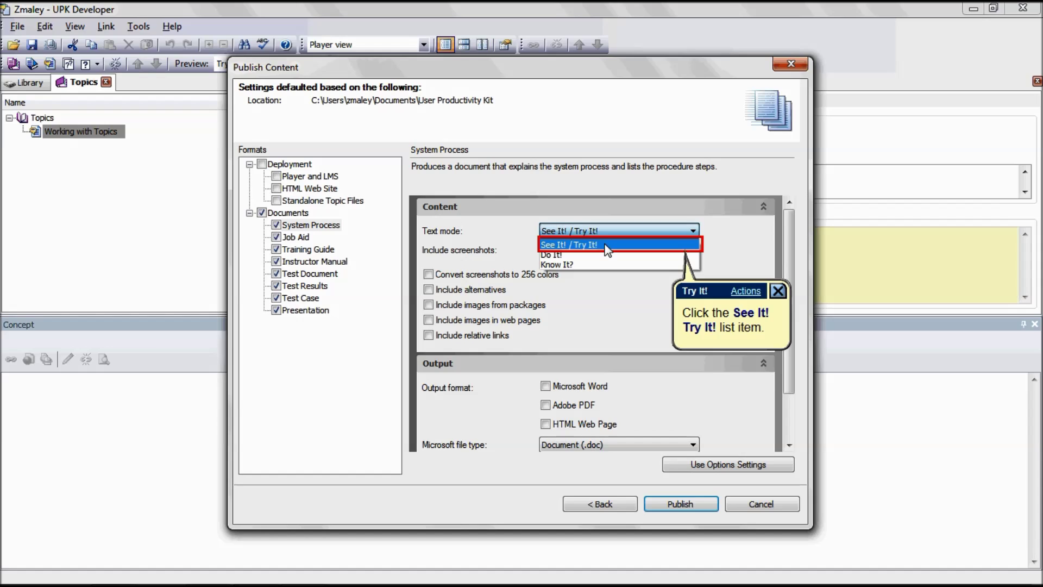
pyautogui.click(607, 246)
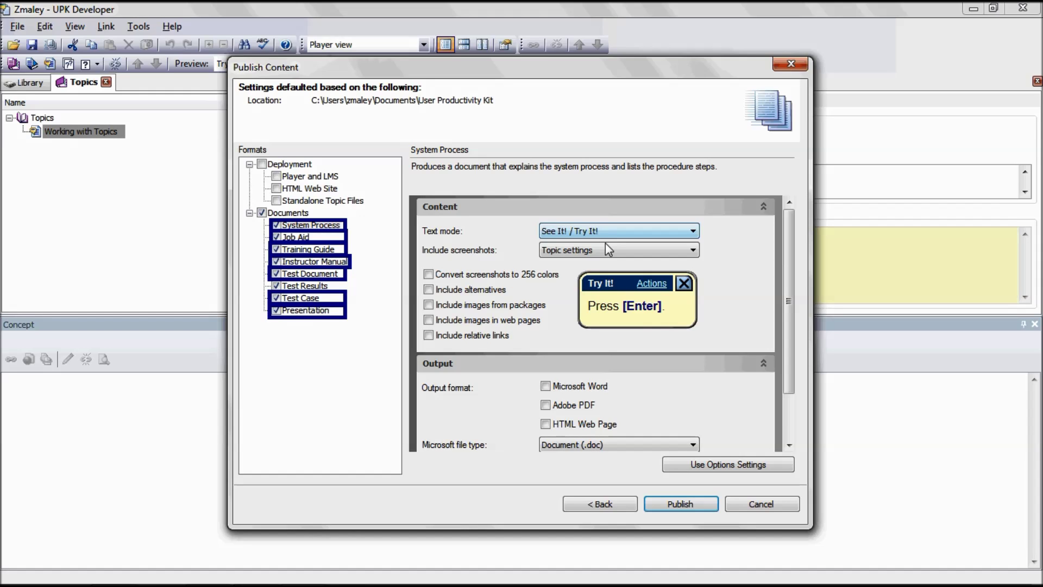
pyautogui.press('Return')
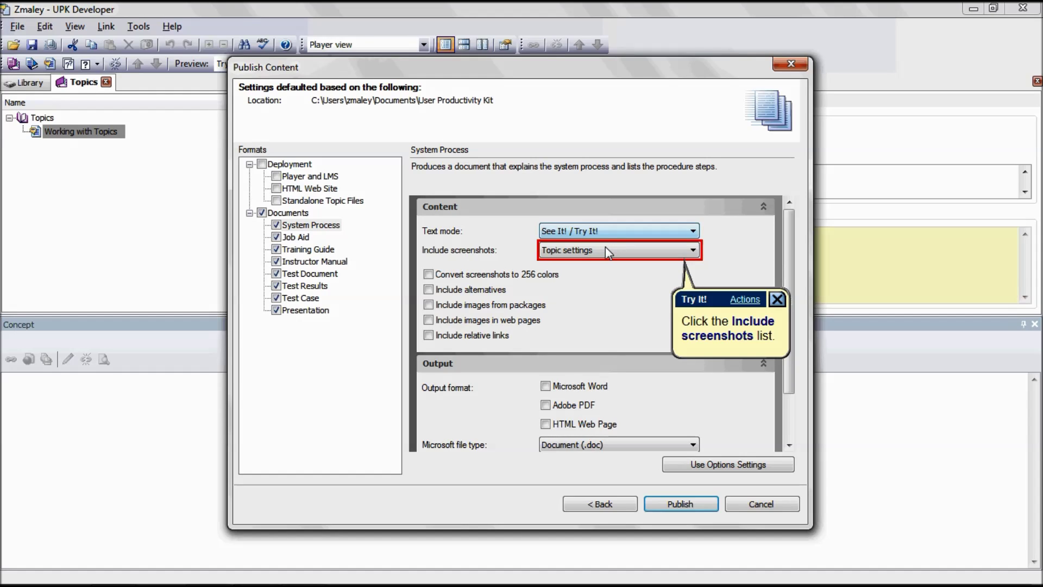
pyautogui.click(606, 250)
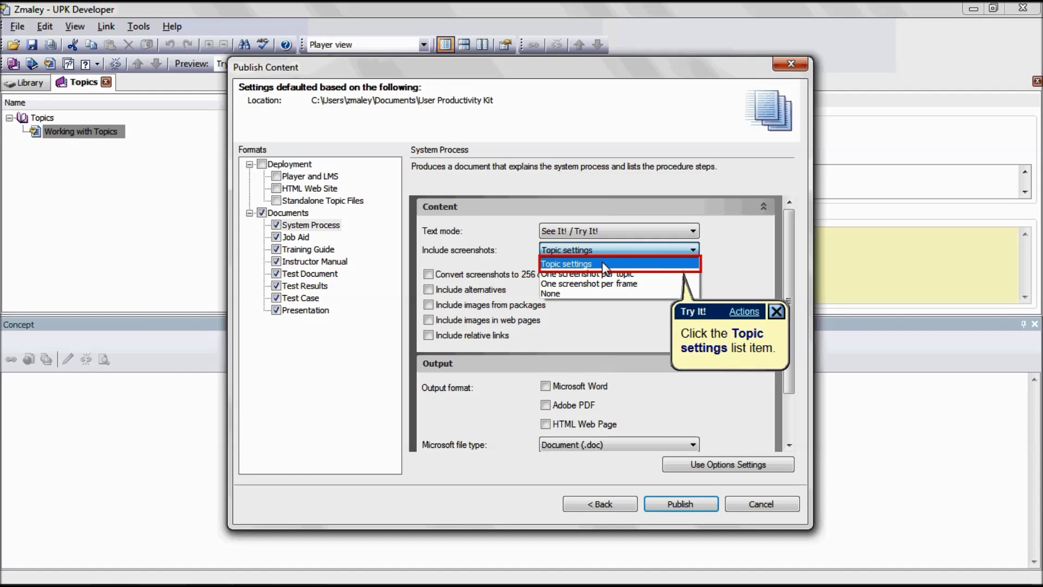
pyautogui.click(602, 263)
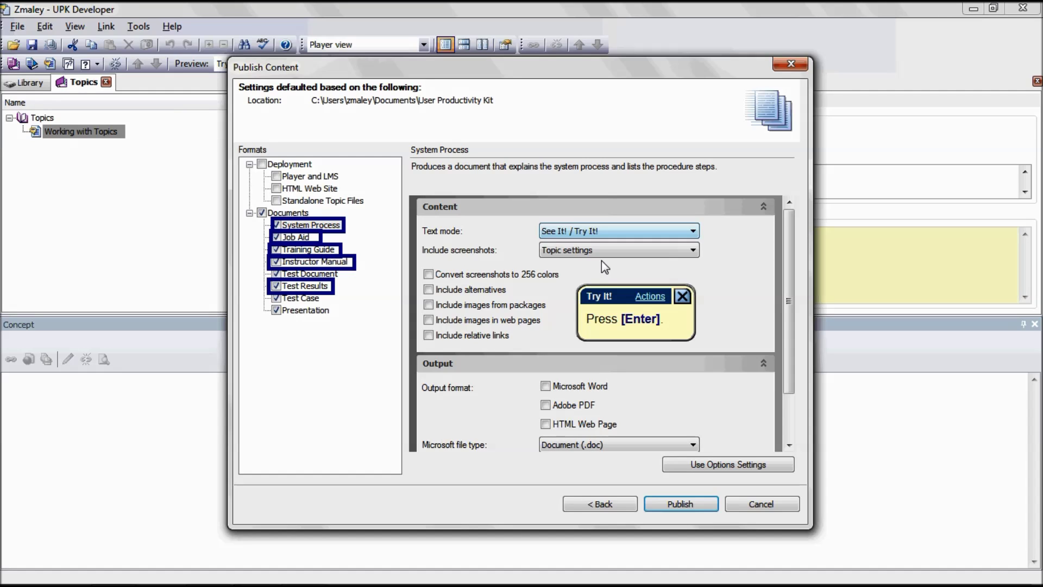
pyautogui.press('Return')
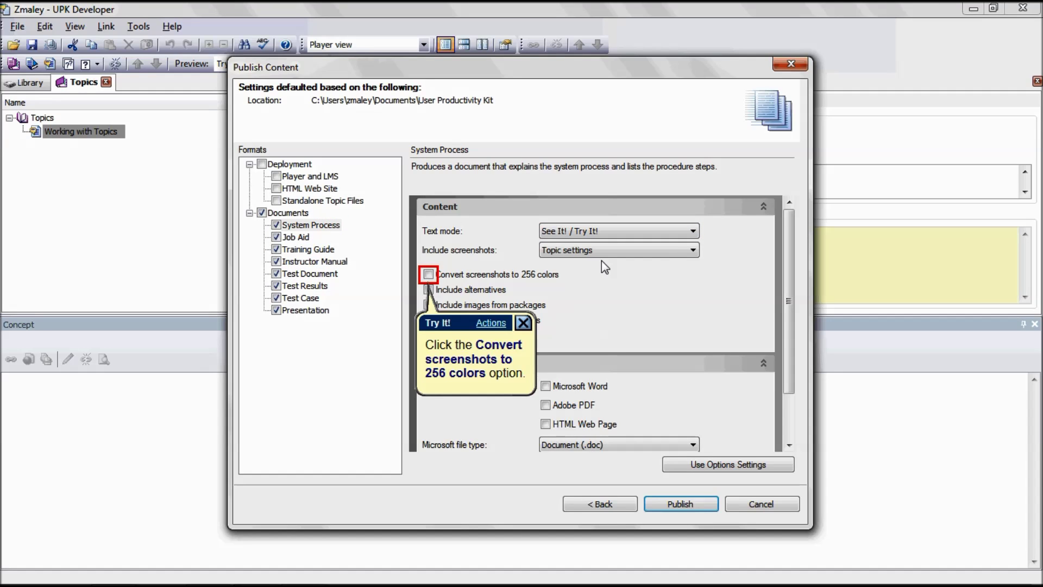
# - Check 256-color screenshots, alternatives, images from packages, images in web pages, and relative links
pyautogui.click(428, 275)
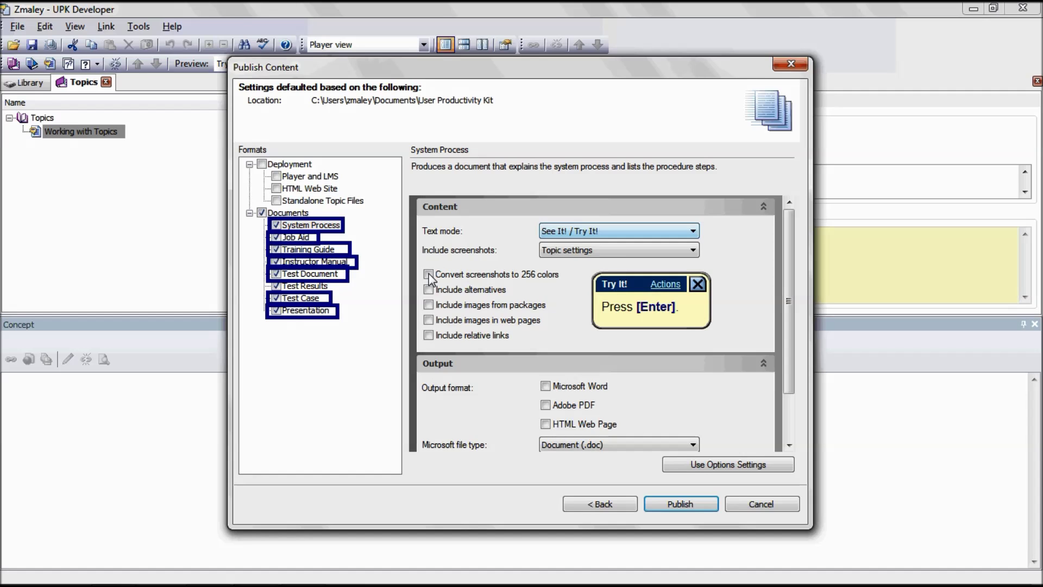
pyautogui.press('Return')
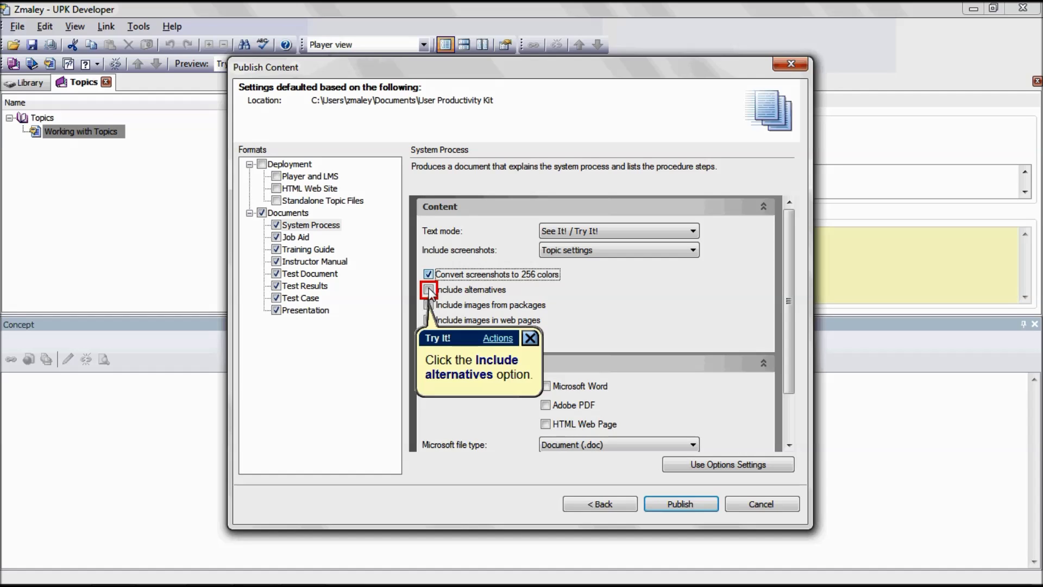
pyautogui.click(429, 290)
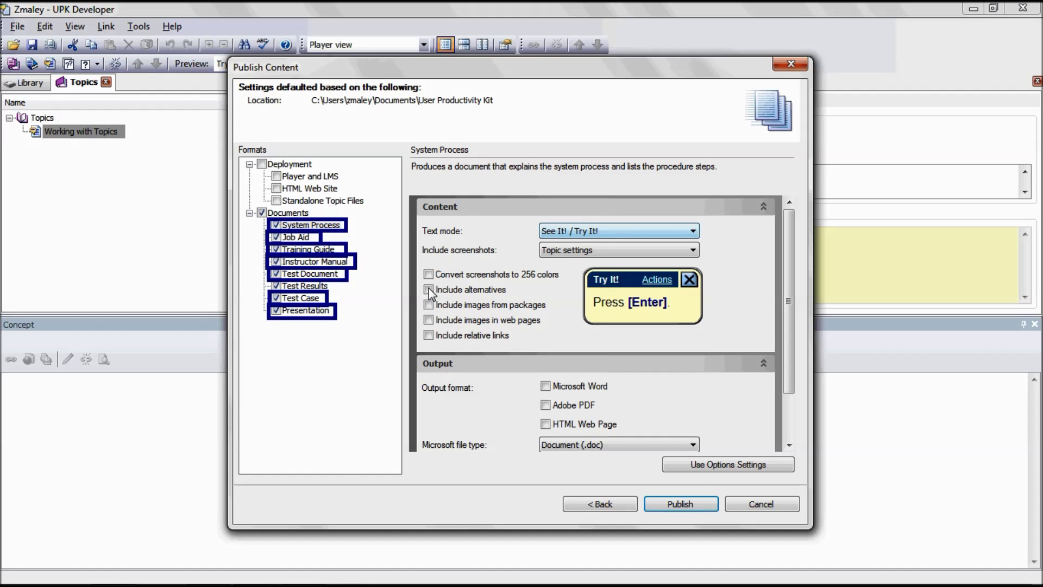
pyautogui.press('Return')
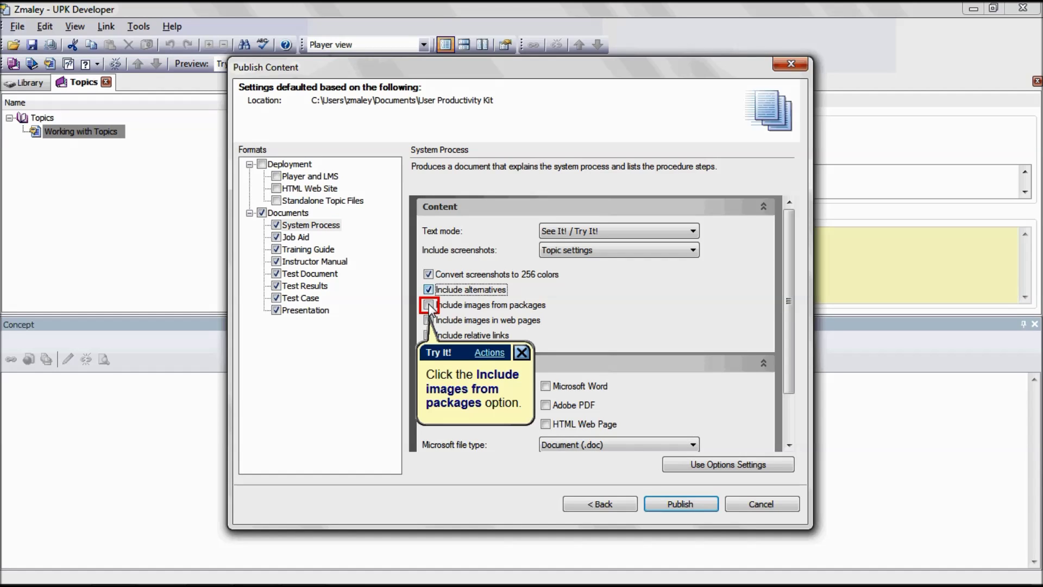
pyautogui.click(430, 307)
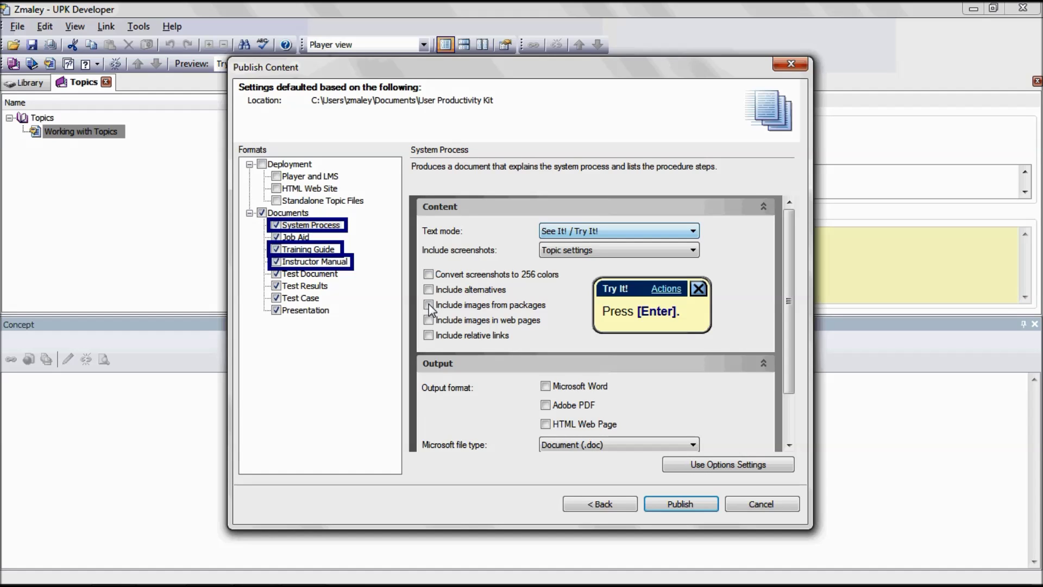
pyautogui.press('Return')
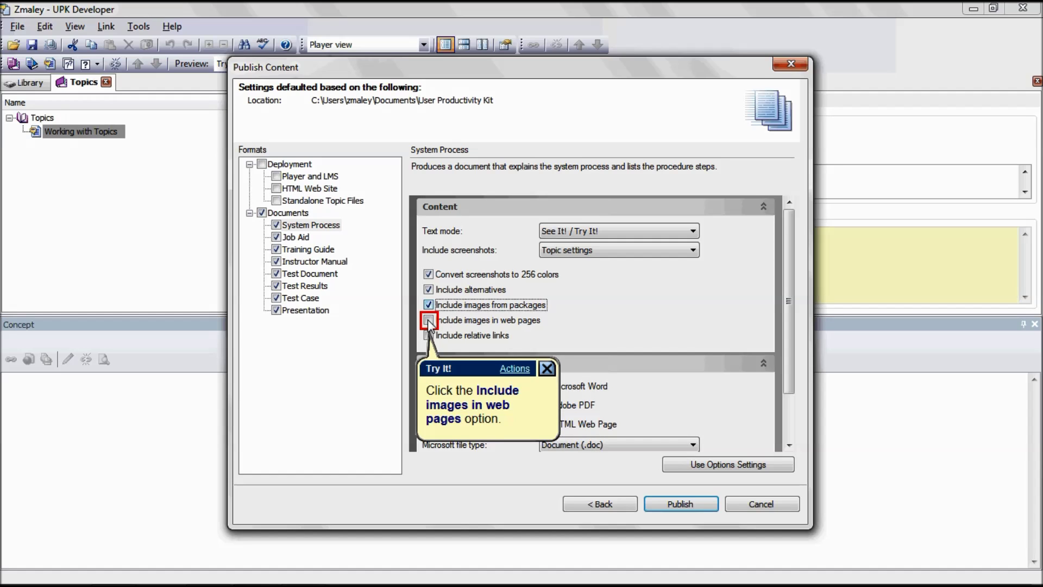
pyautogui.click(430, 321)
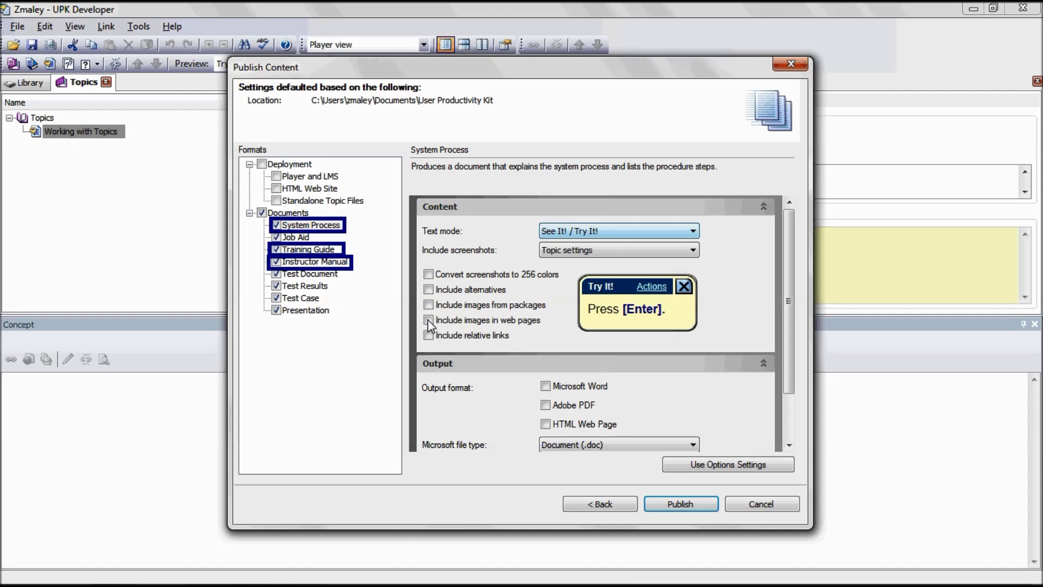
pyautogui.press('Return')
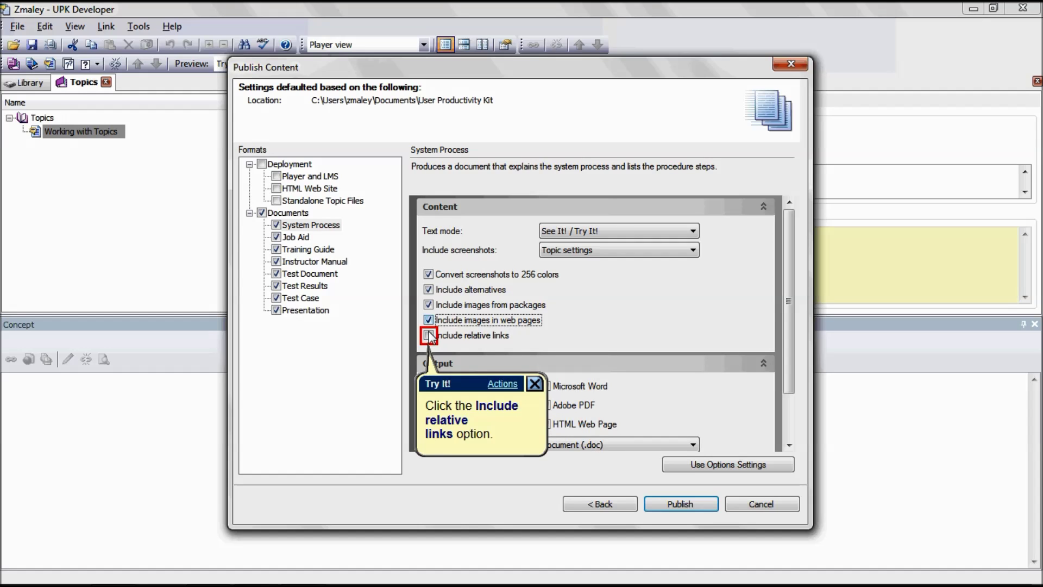
pyautogui.click(429, 335)
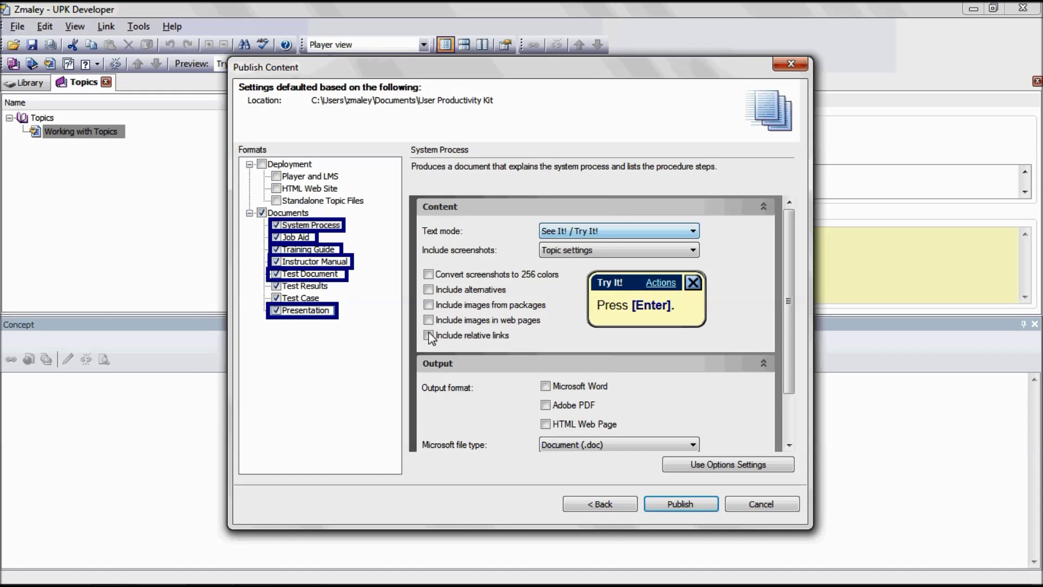
pyautogui.press('Return')
pyautogui.click(791, 326)
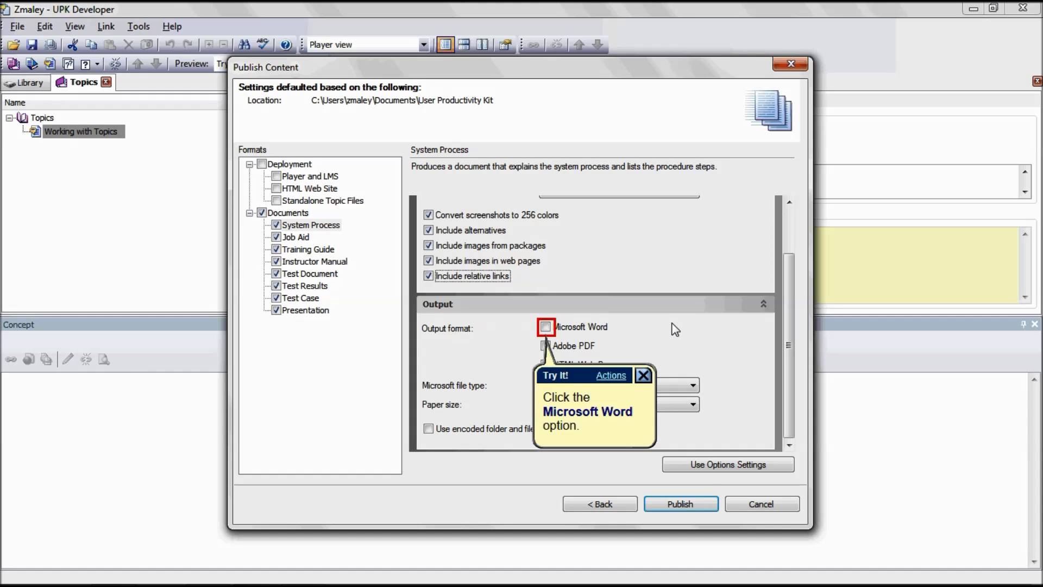
# - Output System Process as Microsoft Word with the Document (.doc) file type
pyautogui.click(545, 329)
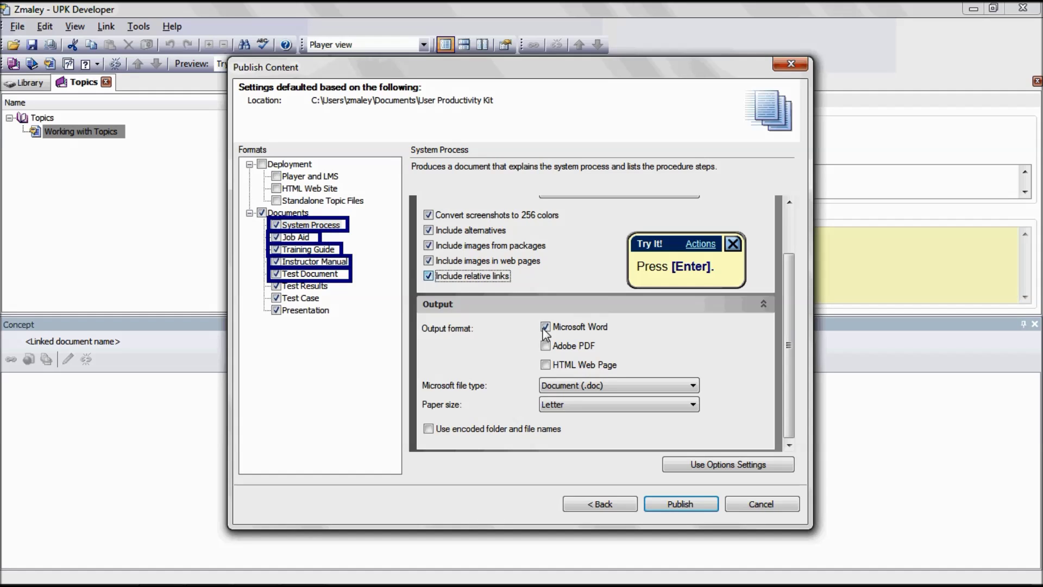
pyautogui.press('Return')
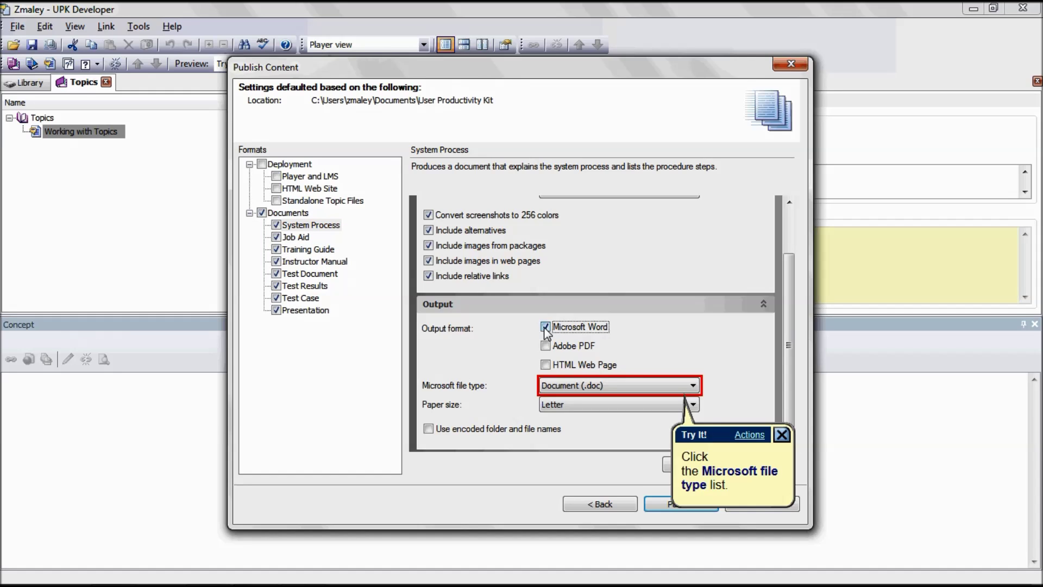
pyautogui.click(598, 383)
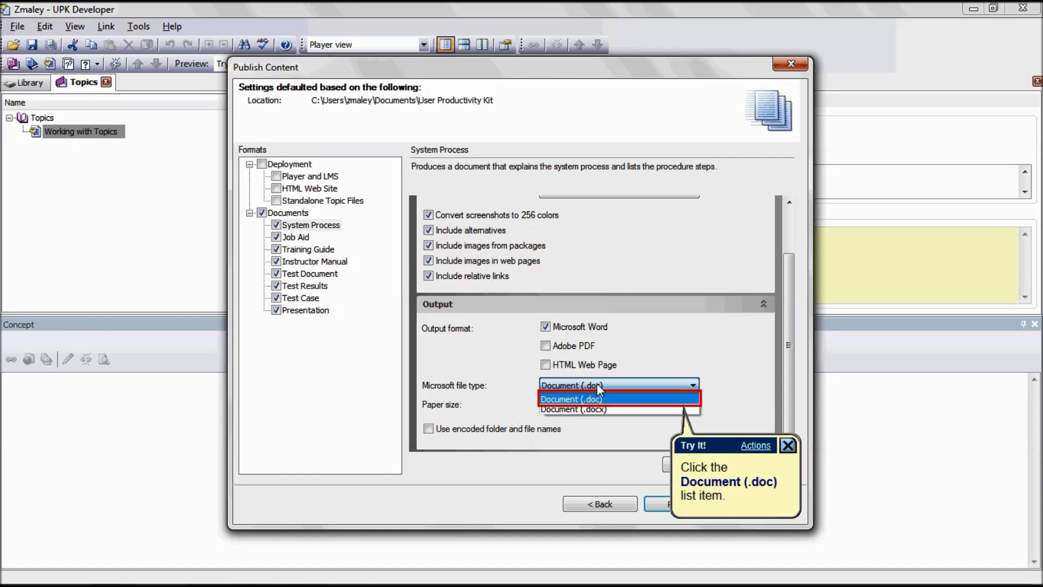
pyautogui.click(588, 396)
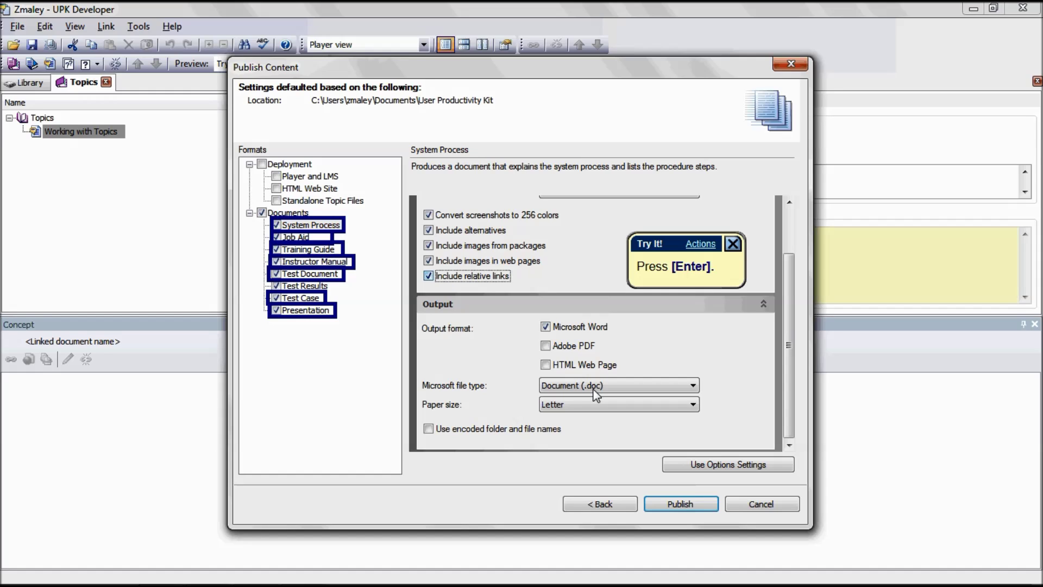
pyautogui.press('Return')
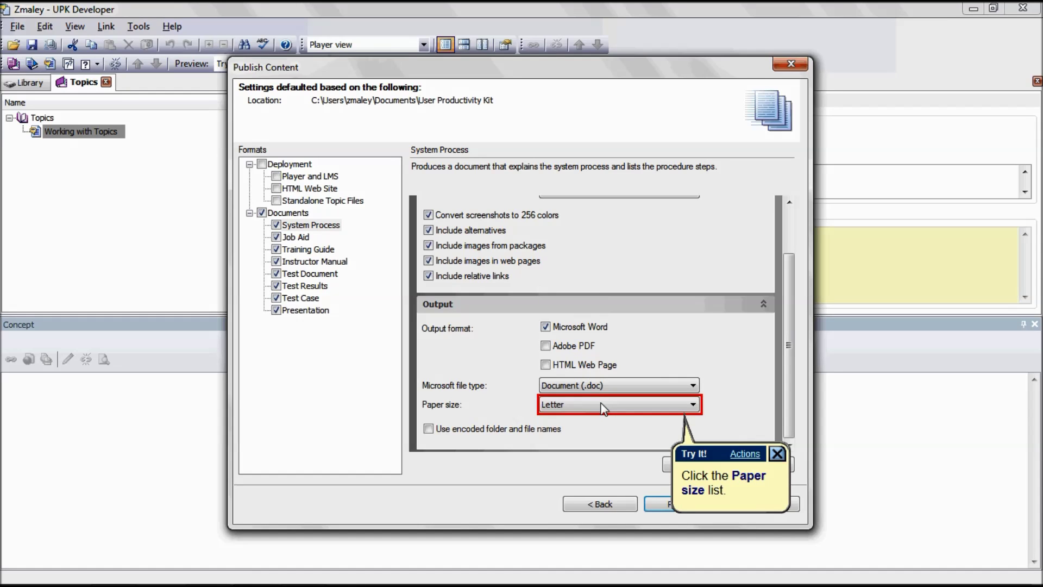
# - Set the paper size to Letter and turn on encoded folder and file names
pyautogui.click(603, 409)
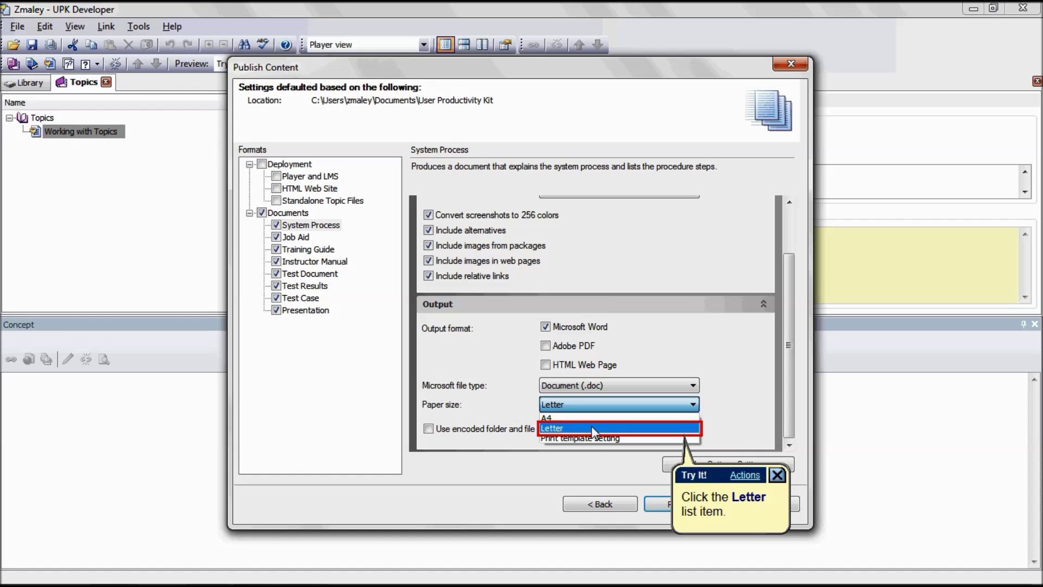
pyautogui.click(594, 429)
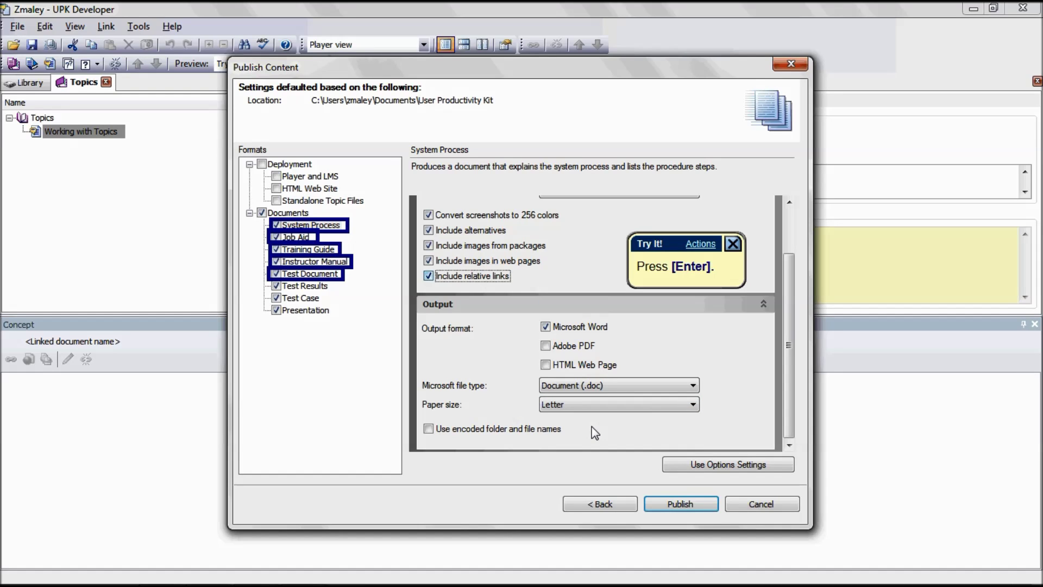
pyautogui.press('Return')
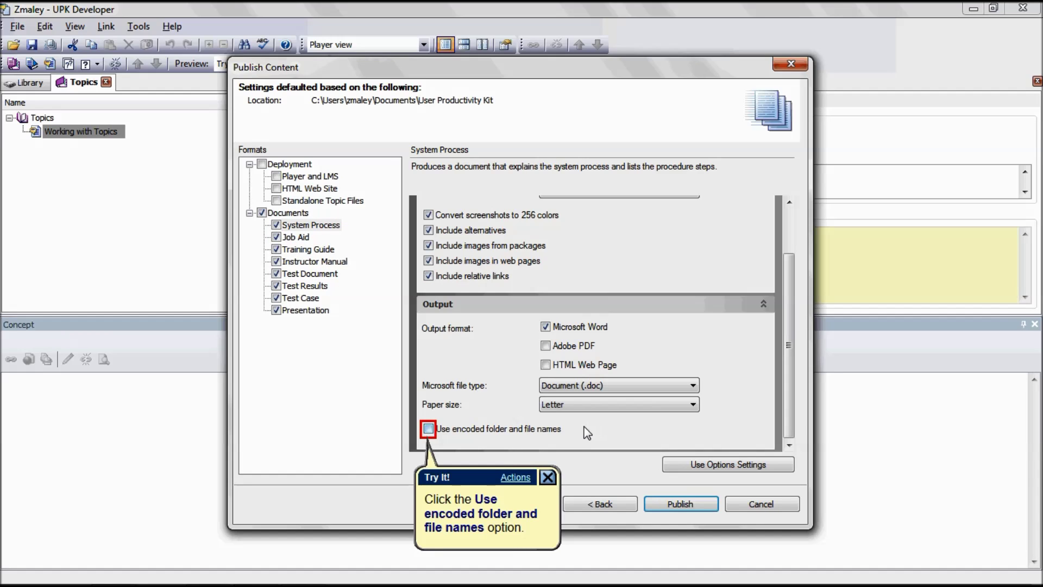
pyautogui.click(429, 429)
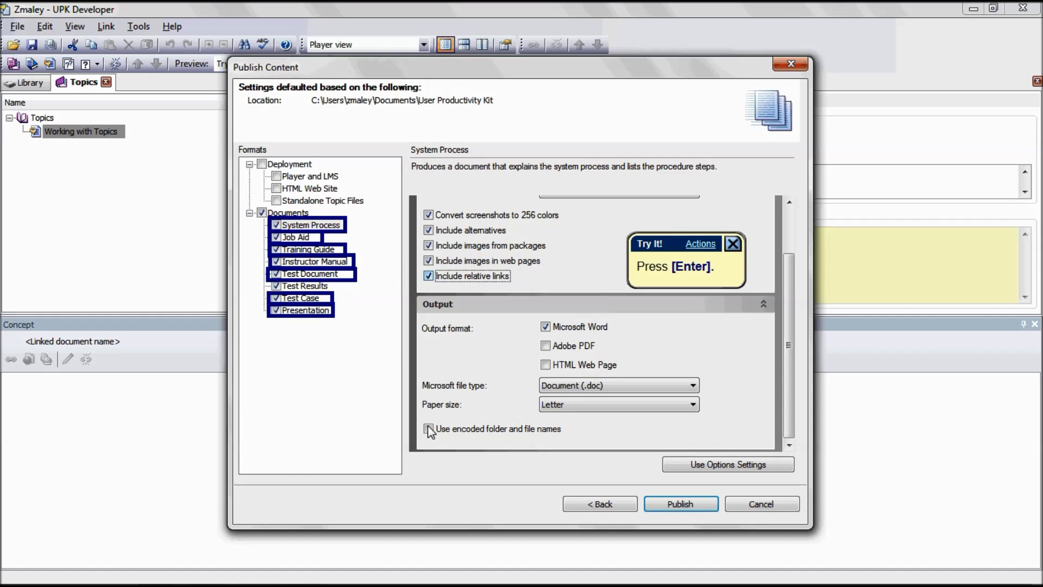
pyautogui.press('Return')
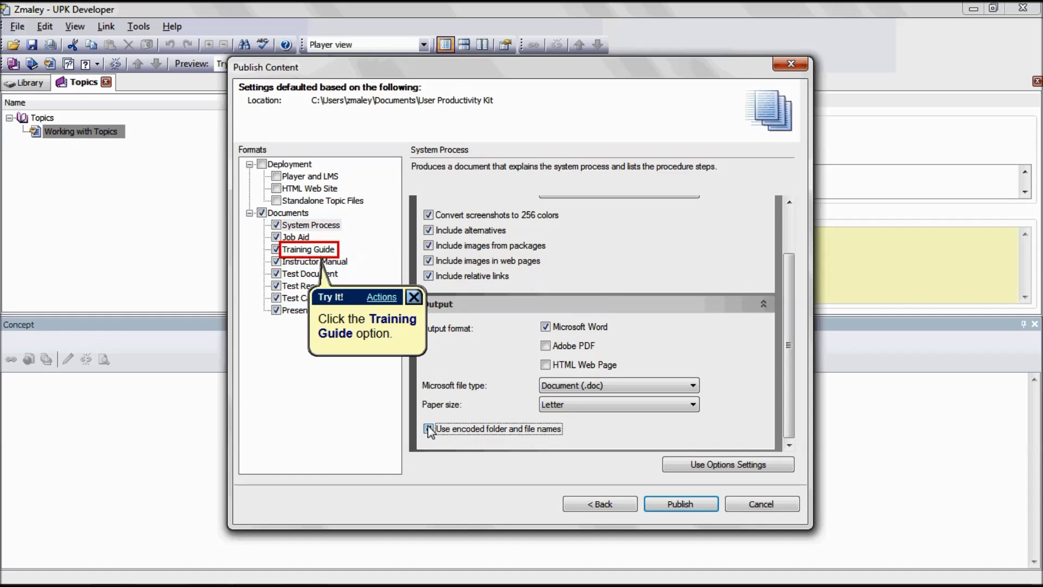
# - In the Training Guide format, check Include assessments and Include questions
pyautogui.click(317, 251)
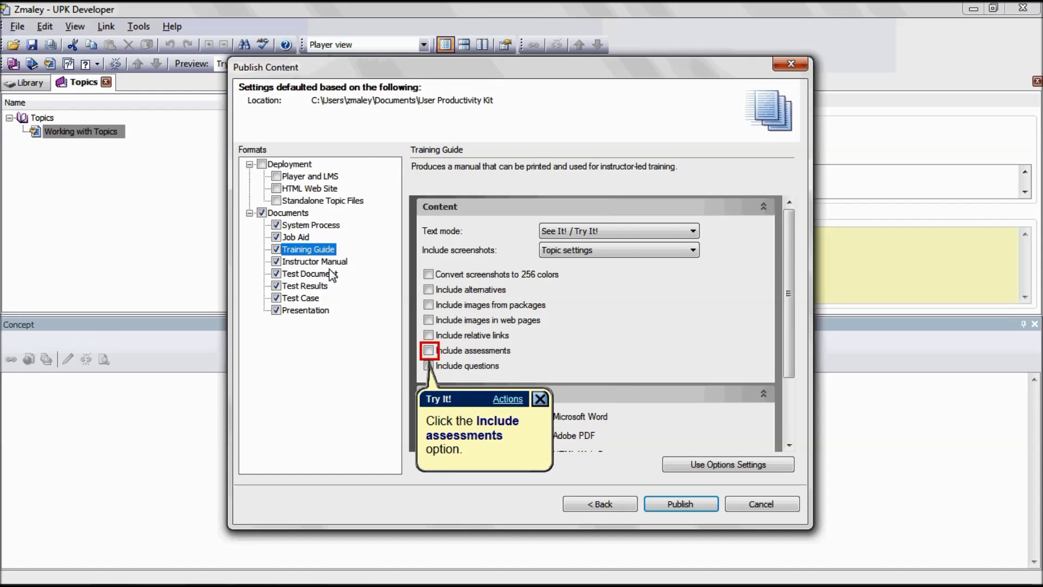
pyautogui.click(428, 351)
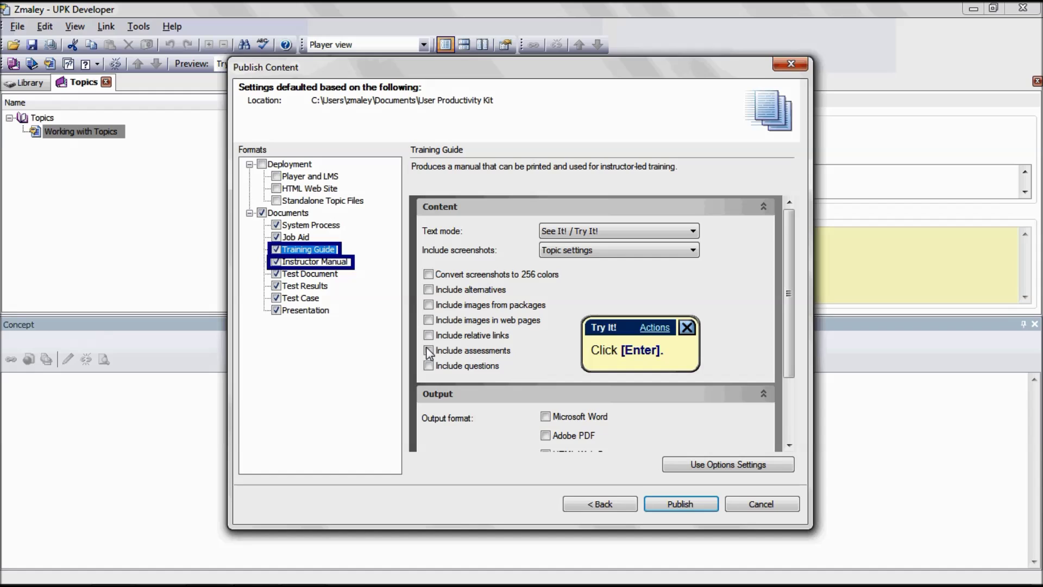
pyautogui.press('Return')
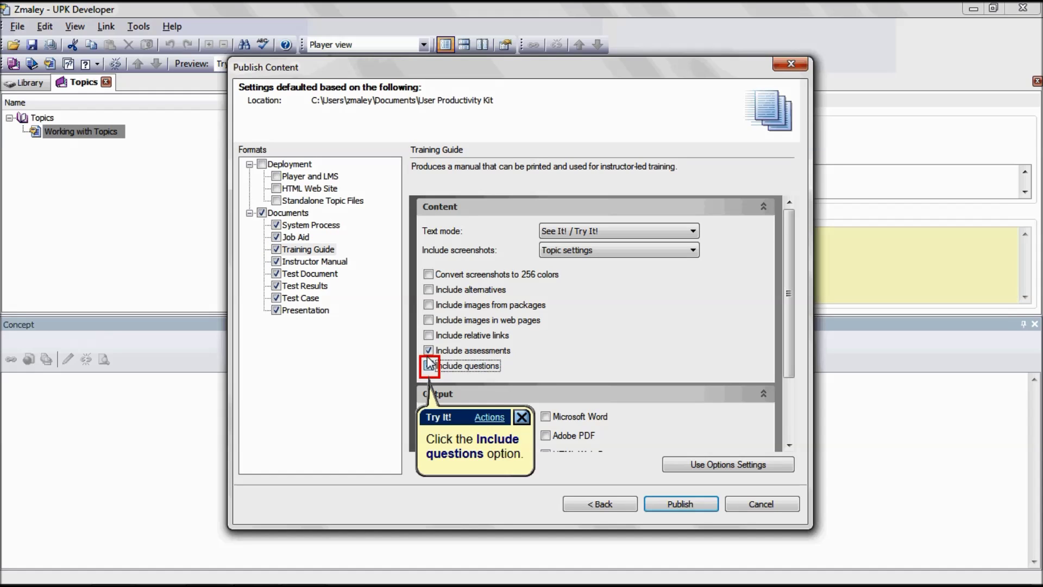
pyautogui.click(429, 365)
pyautogui.click(429, 366)
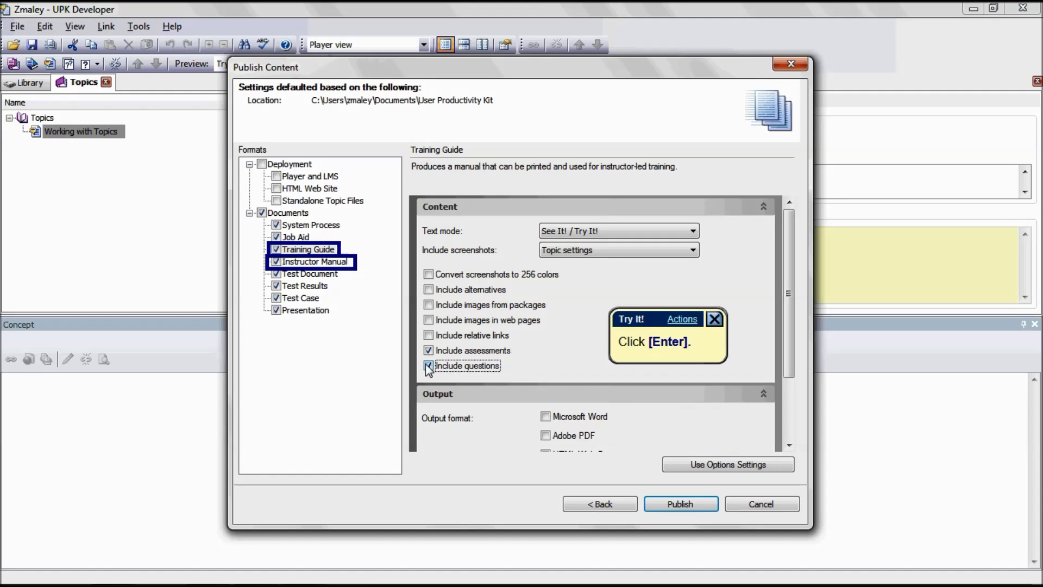
pyautogui.press('Return')
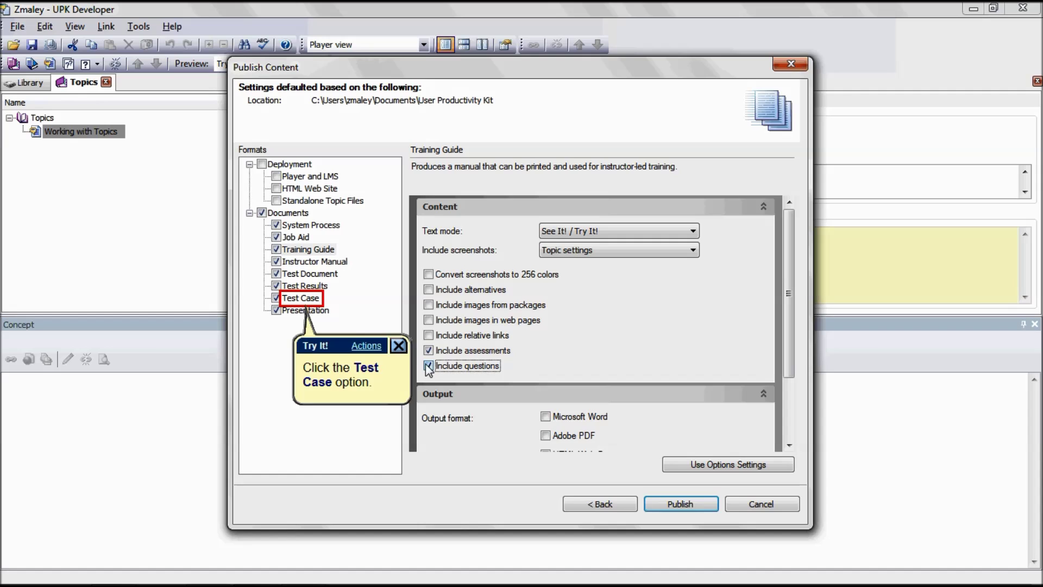
# - Group Test Case actions by context ID, then include action areas in the Presentation format
pyautogui.click(314, 301)
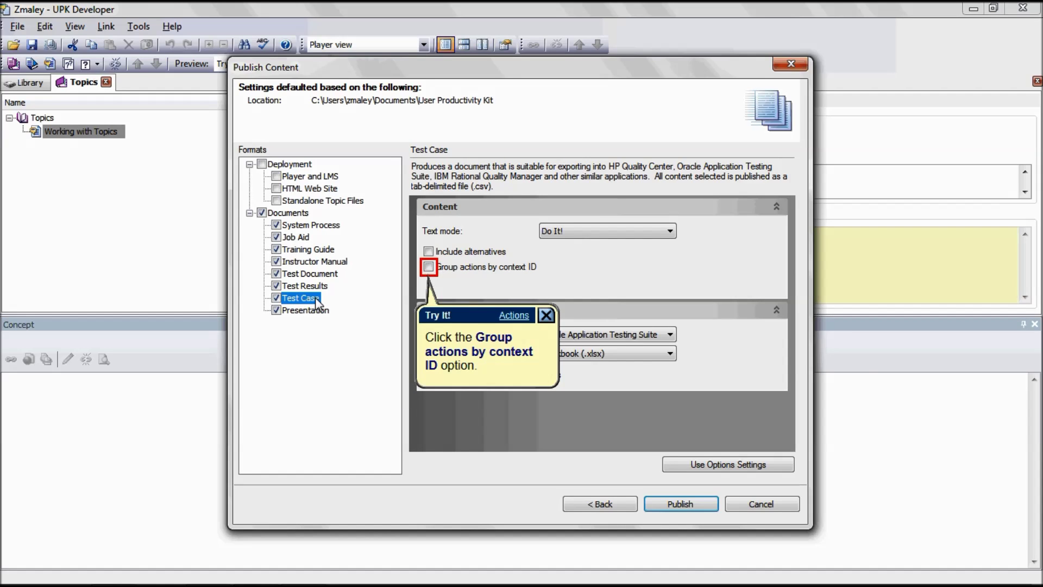
pyautogui.click(429, 267)
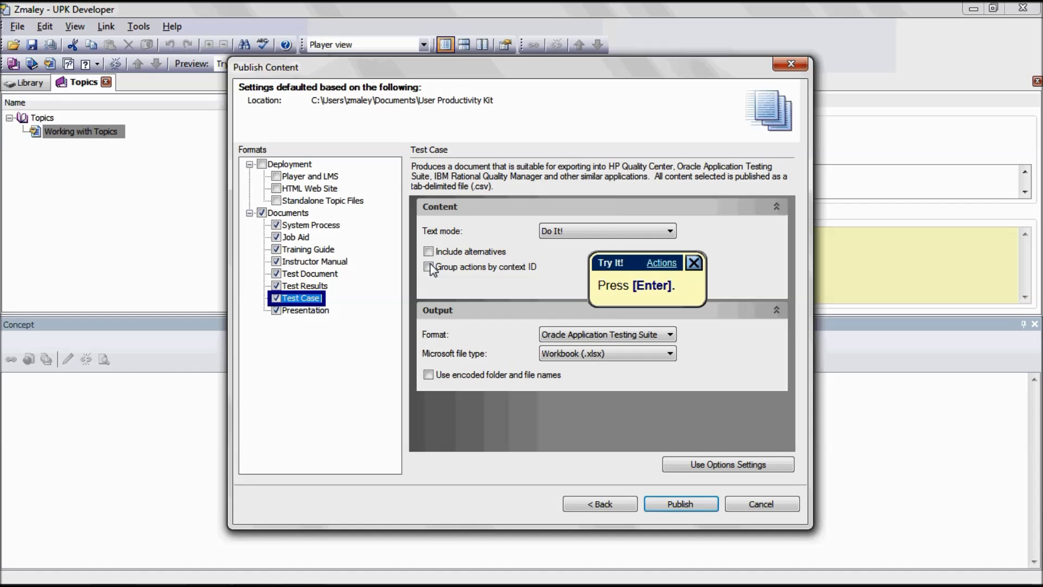
pyautogui.press('Return')
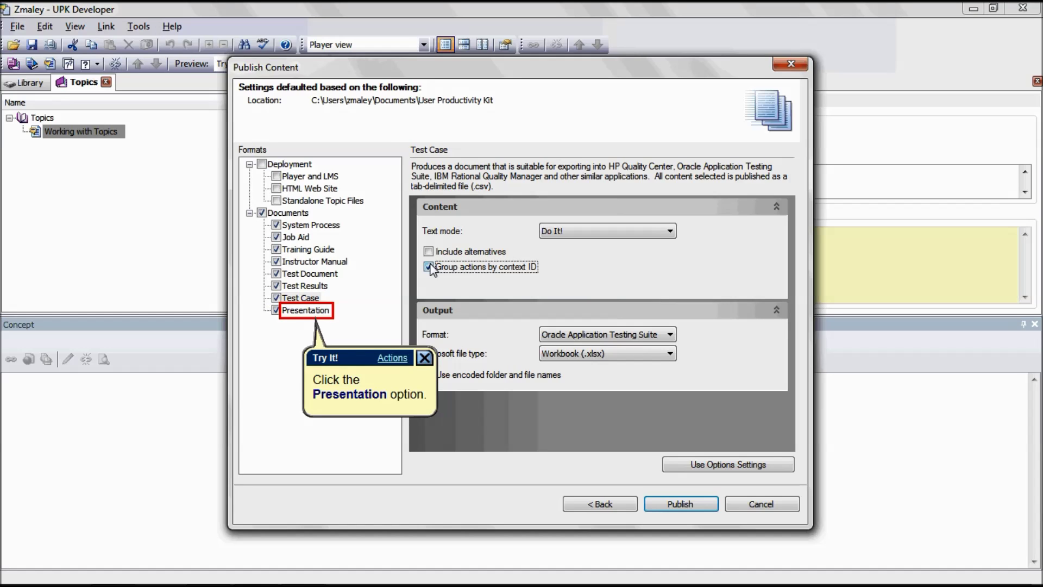
pyautogui.click(321, 312)
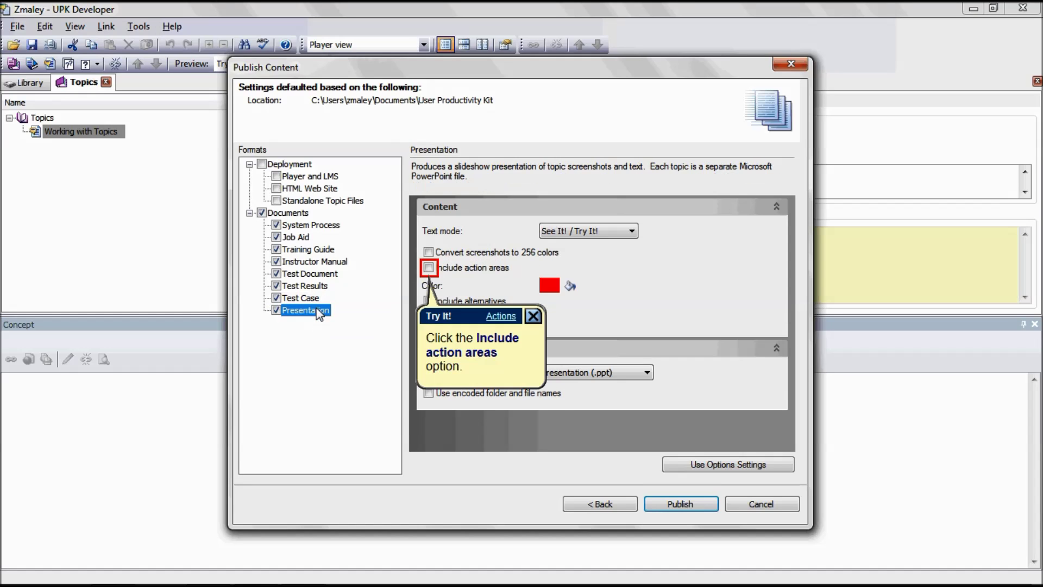
pyautogui.click(428, 268)
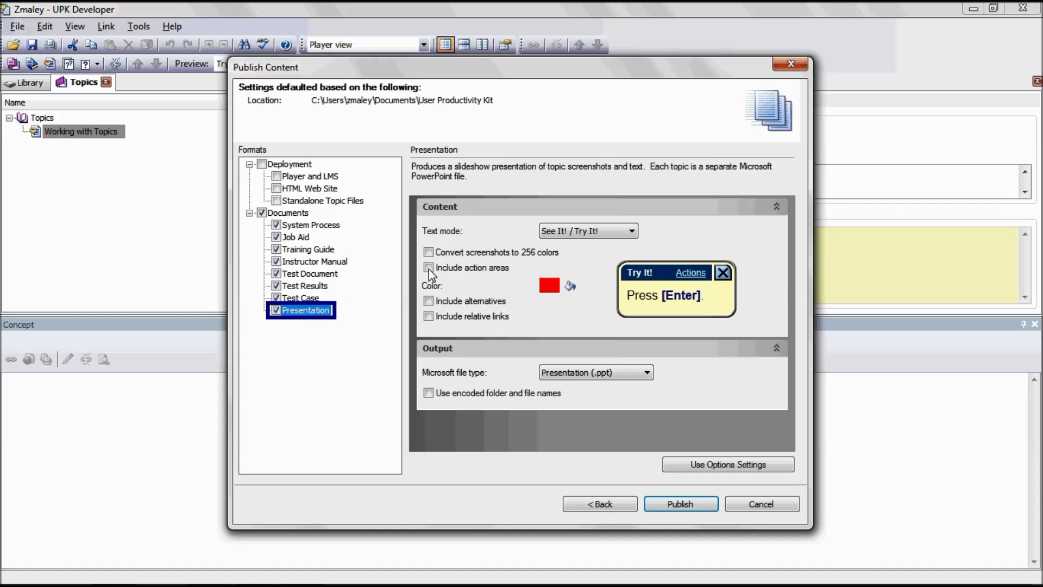